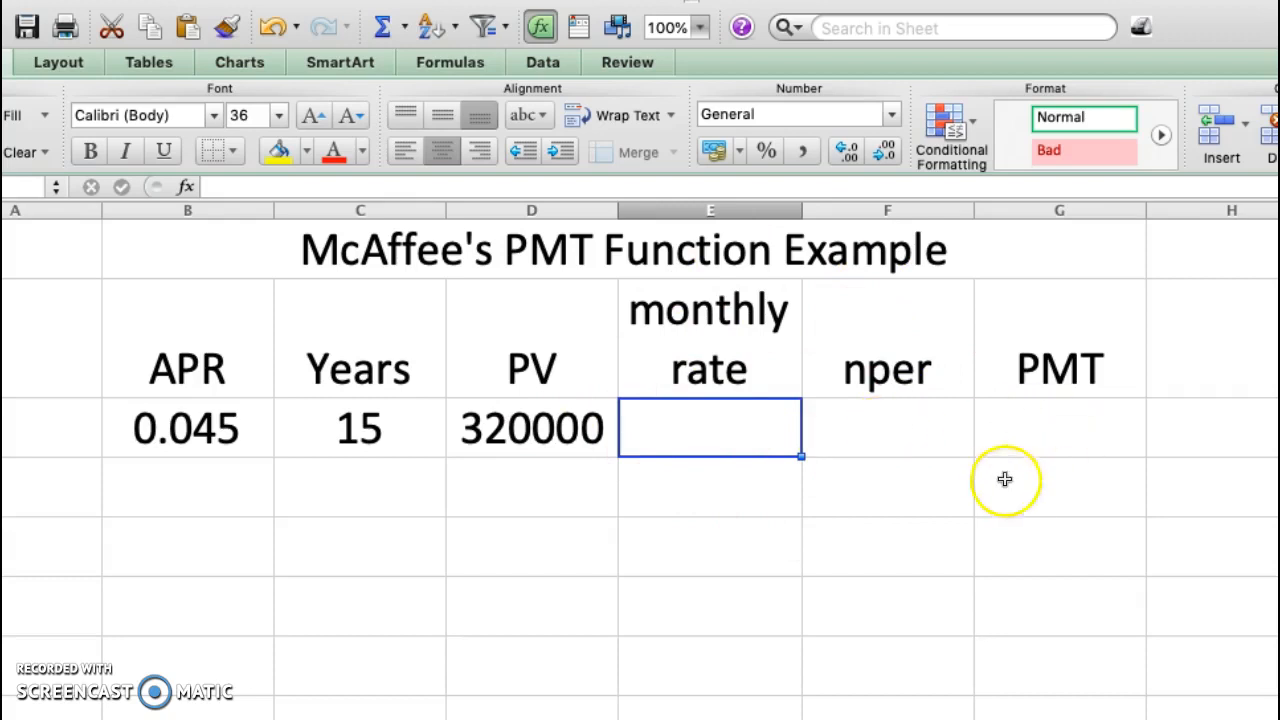
Calculate the monthly rate in E3 by dividing the APR by twelve with the formula =B3/12
click(1057, 425)
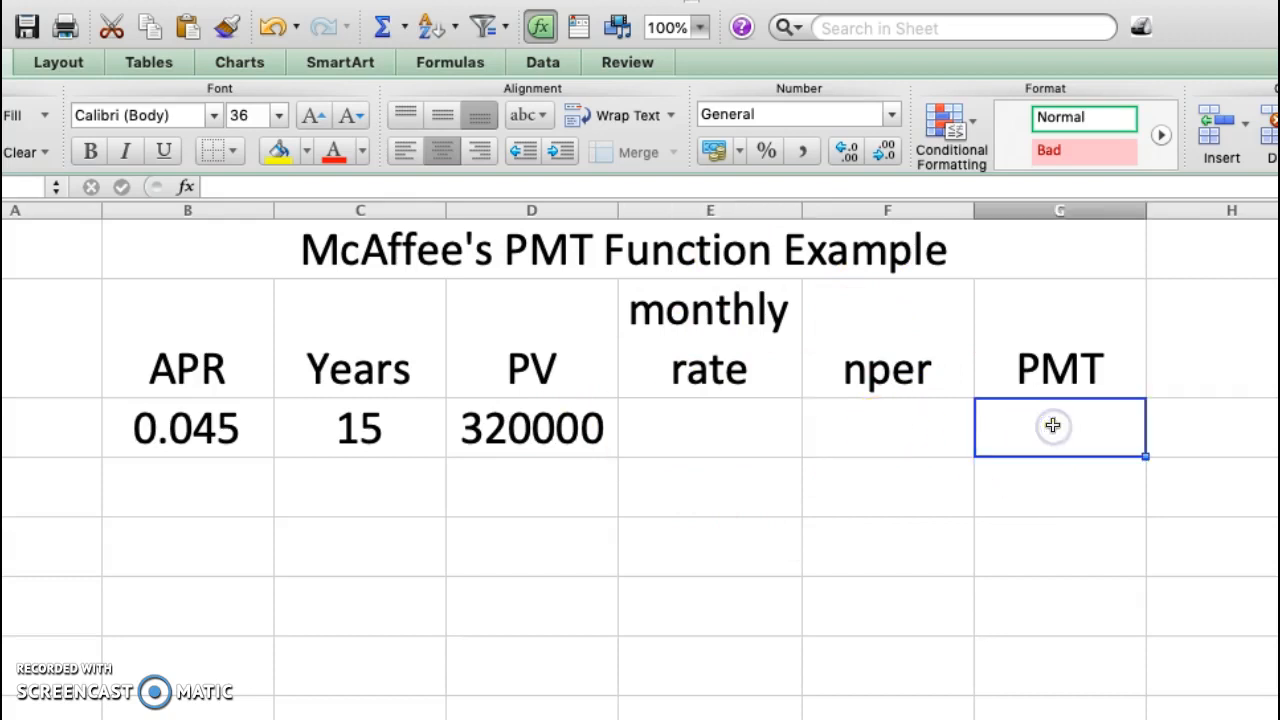
click(714, 435)
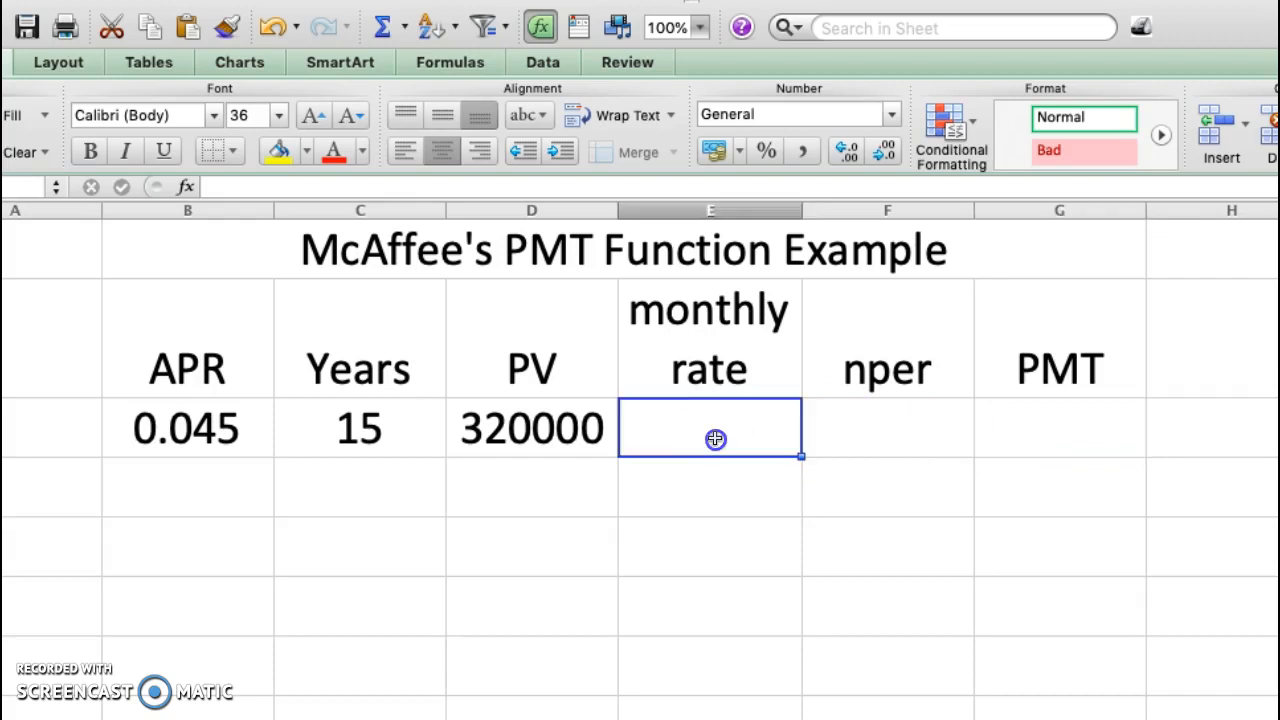
click(864, 443)
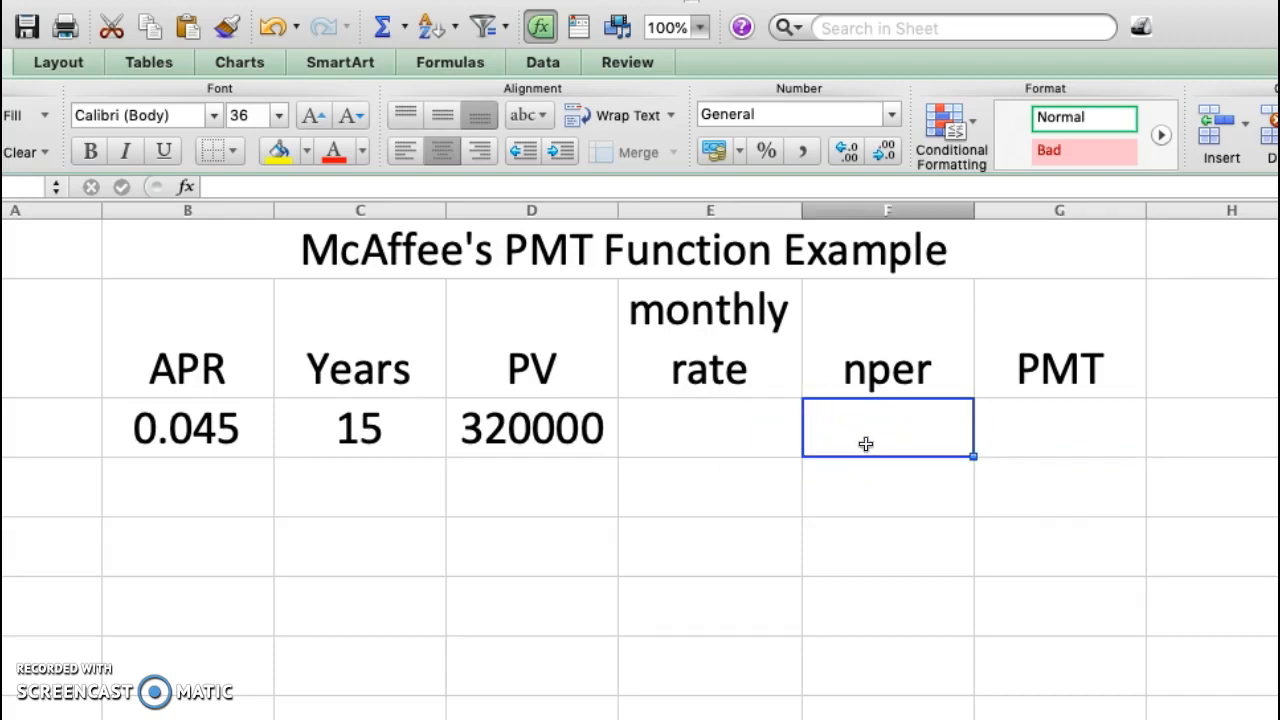
click(720, 448)
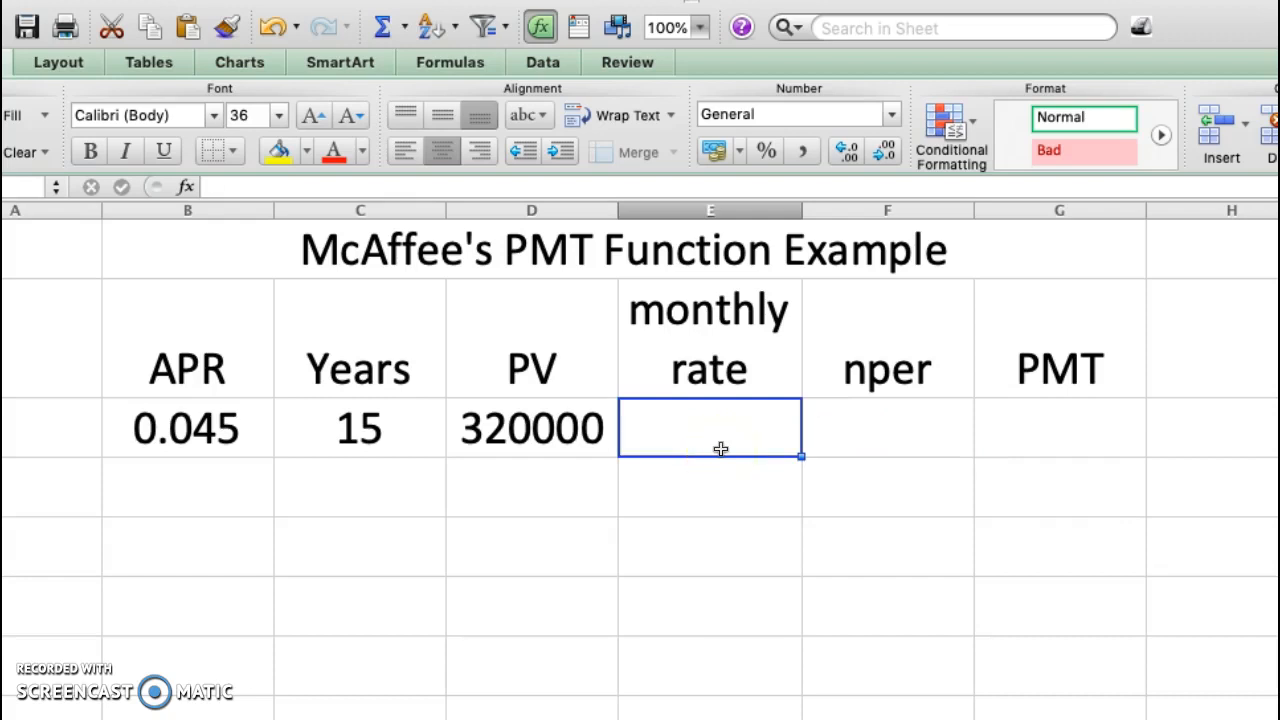
text(=)
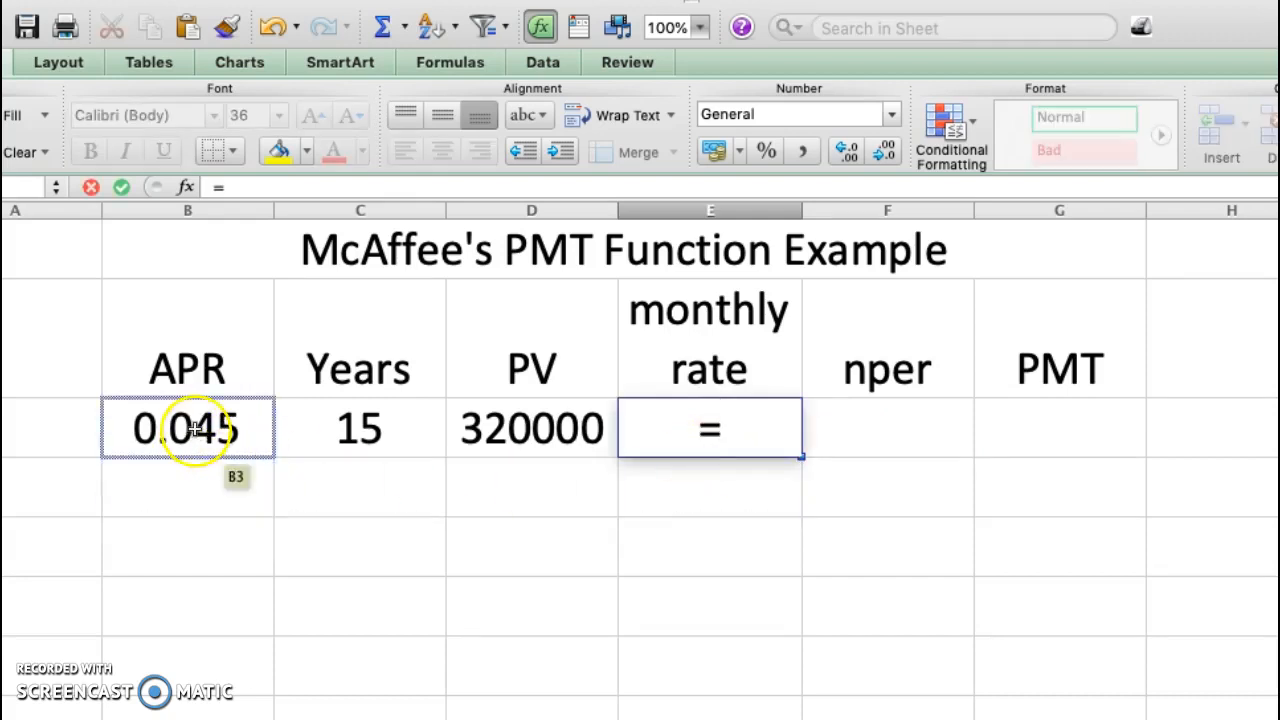
click(195, 428)
text(/12)
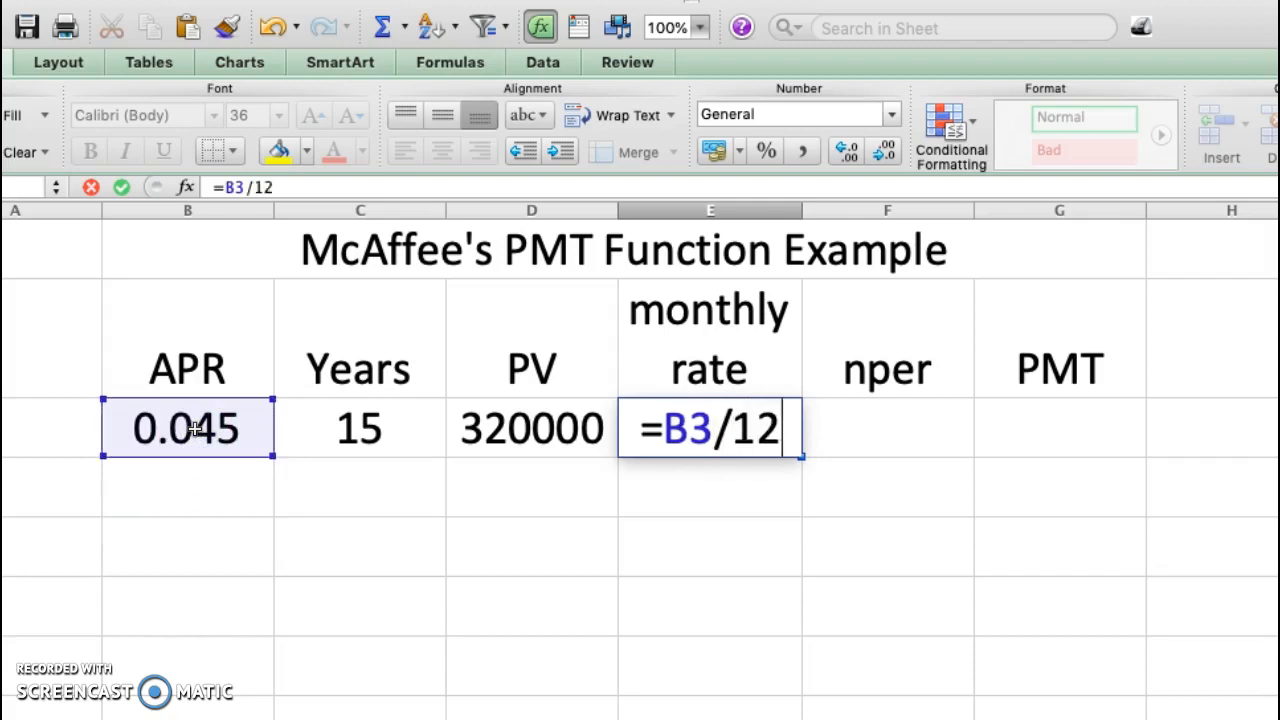
key(Return)
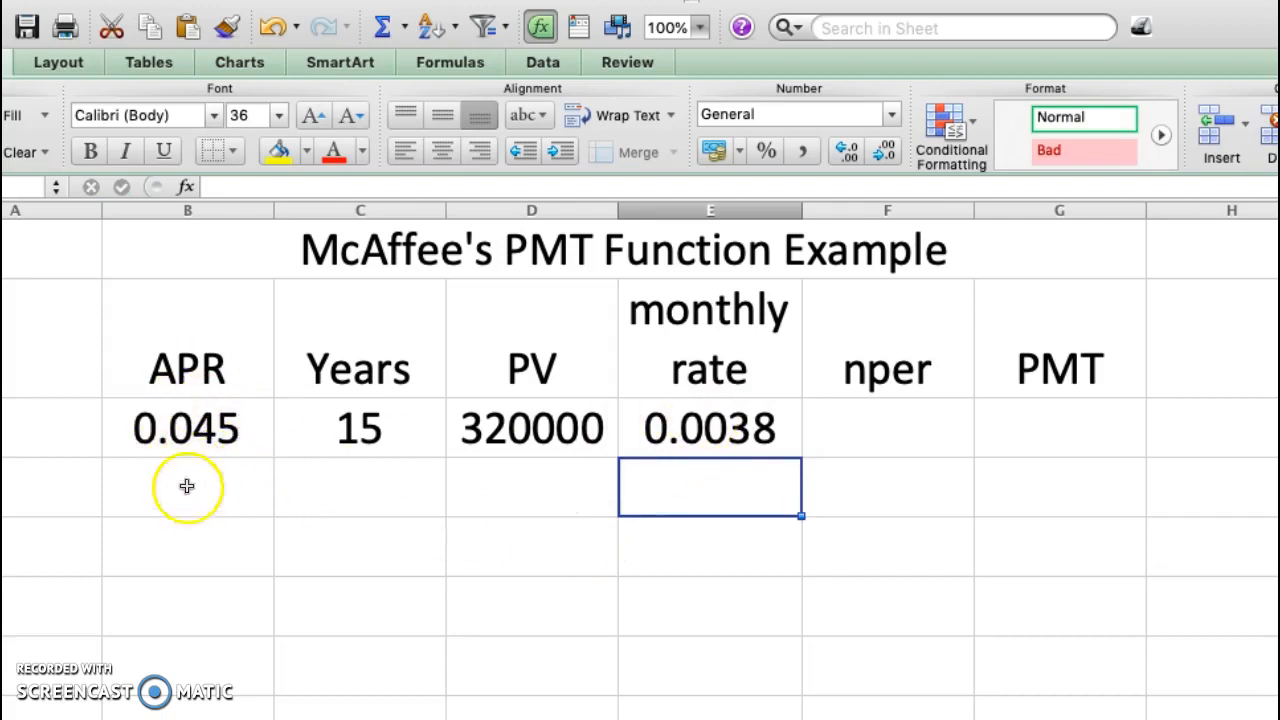
Calculate the number of payment periods in F3 by multiplying the years by twelve with =C3*12
click(187, 432)
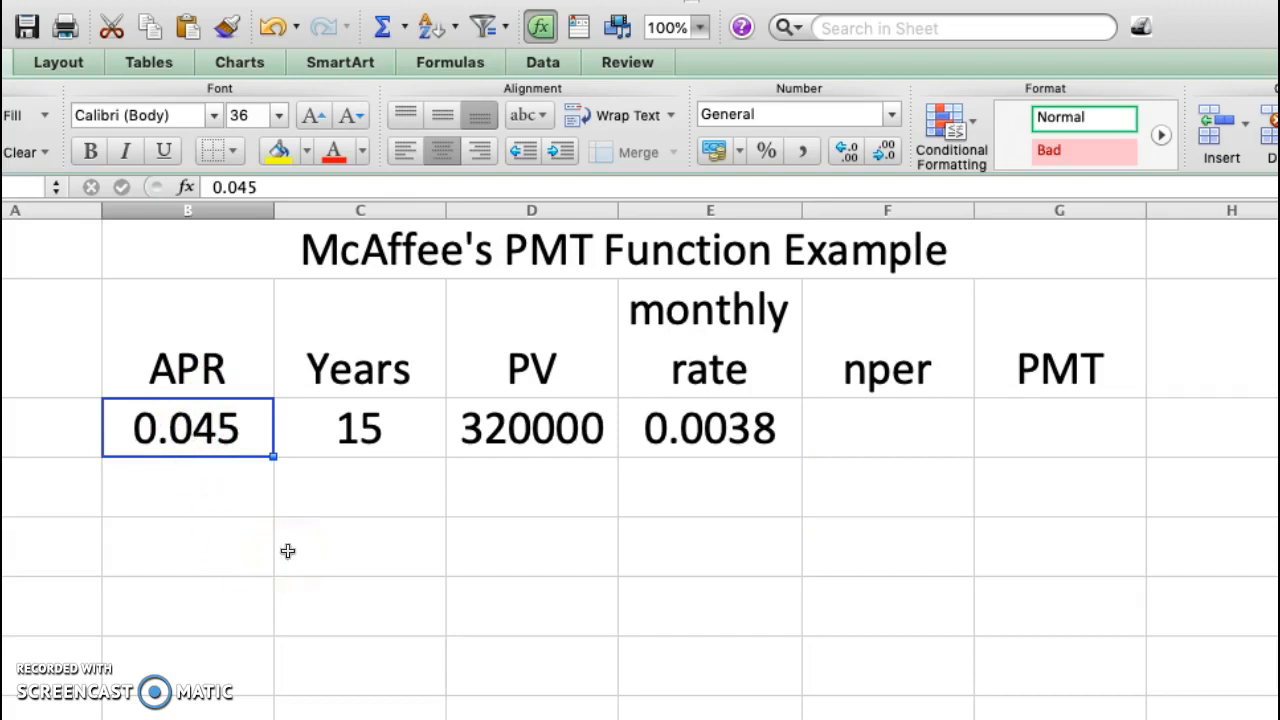
click(736, 432)
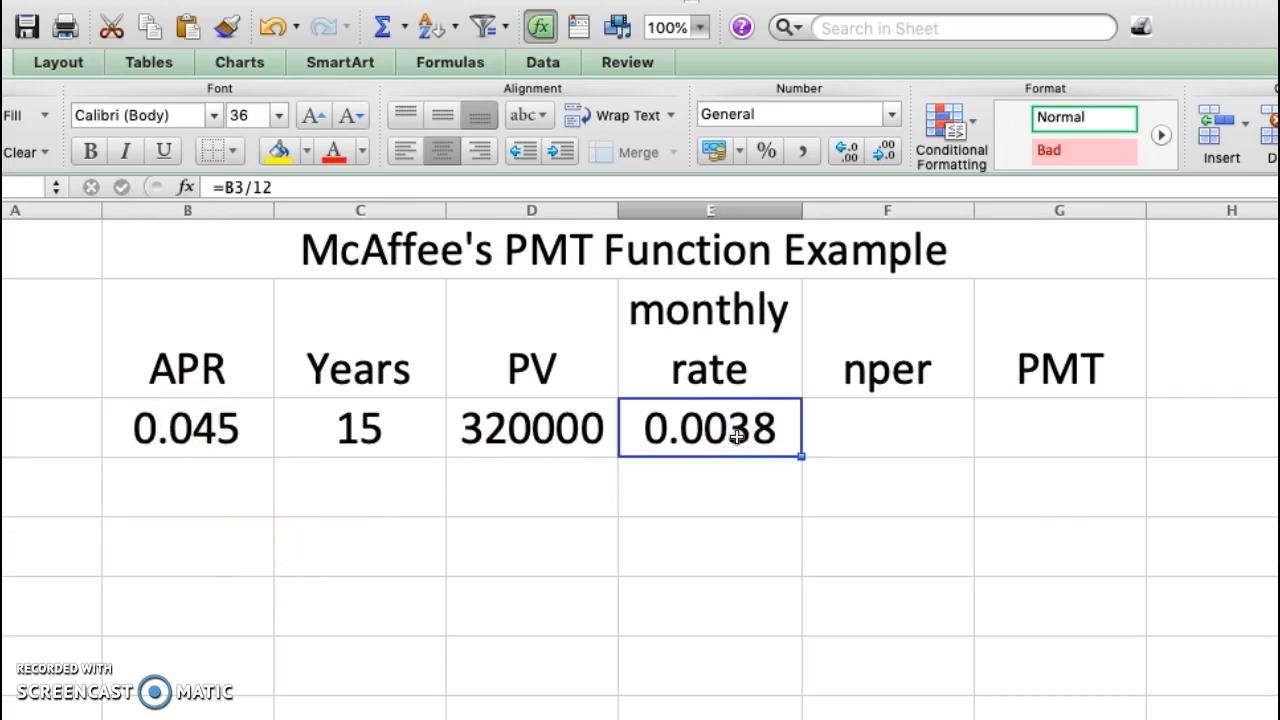
click(843, 432)
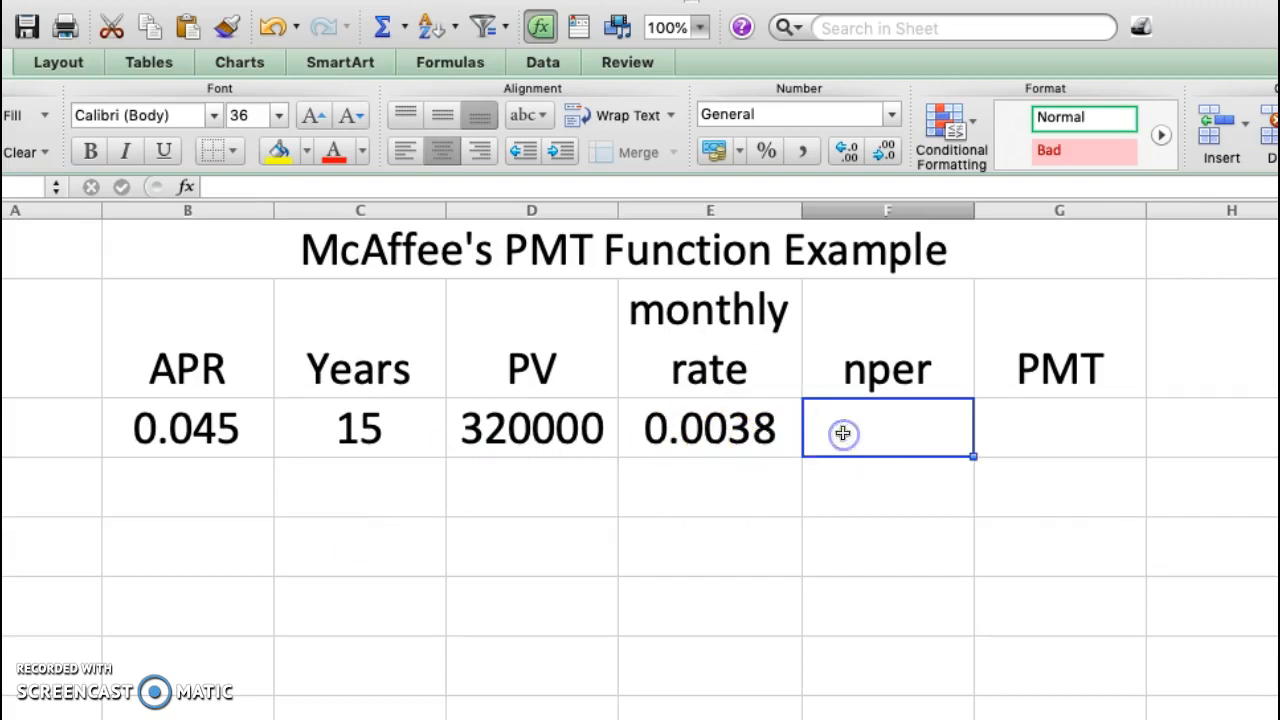
click(358, 432)
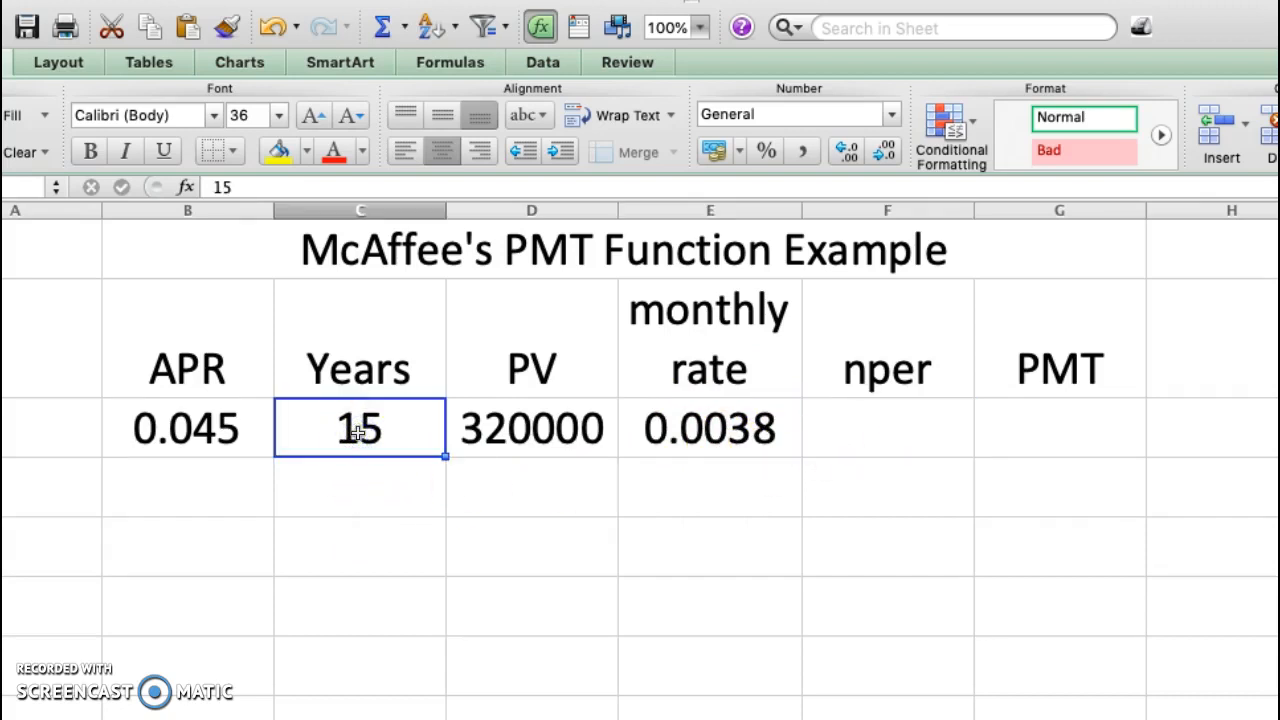
click(888, 428)
text(=)
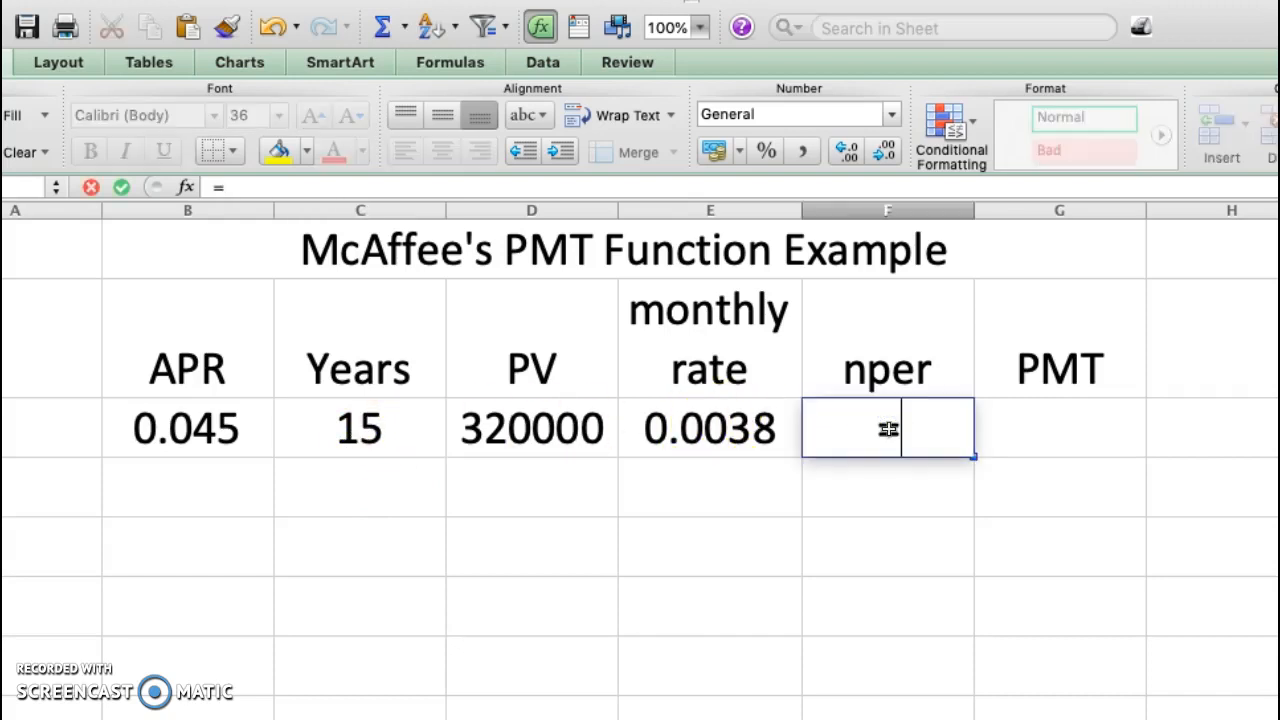
click(386, 428)
click(386, 428)
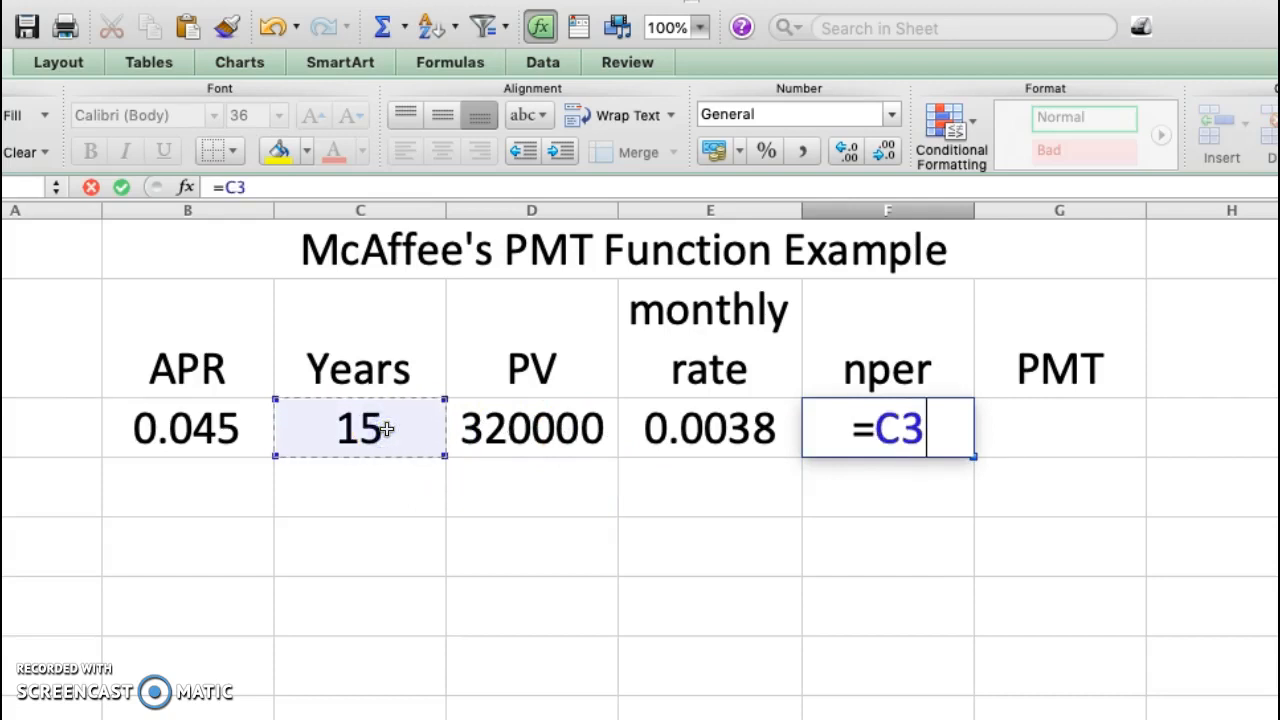
text(*12)
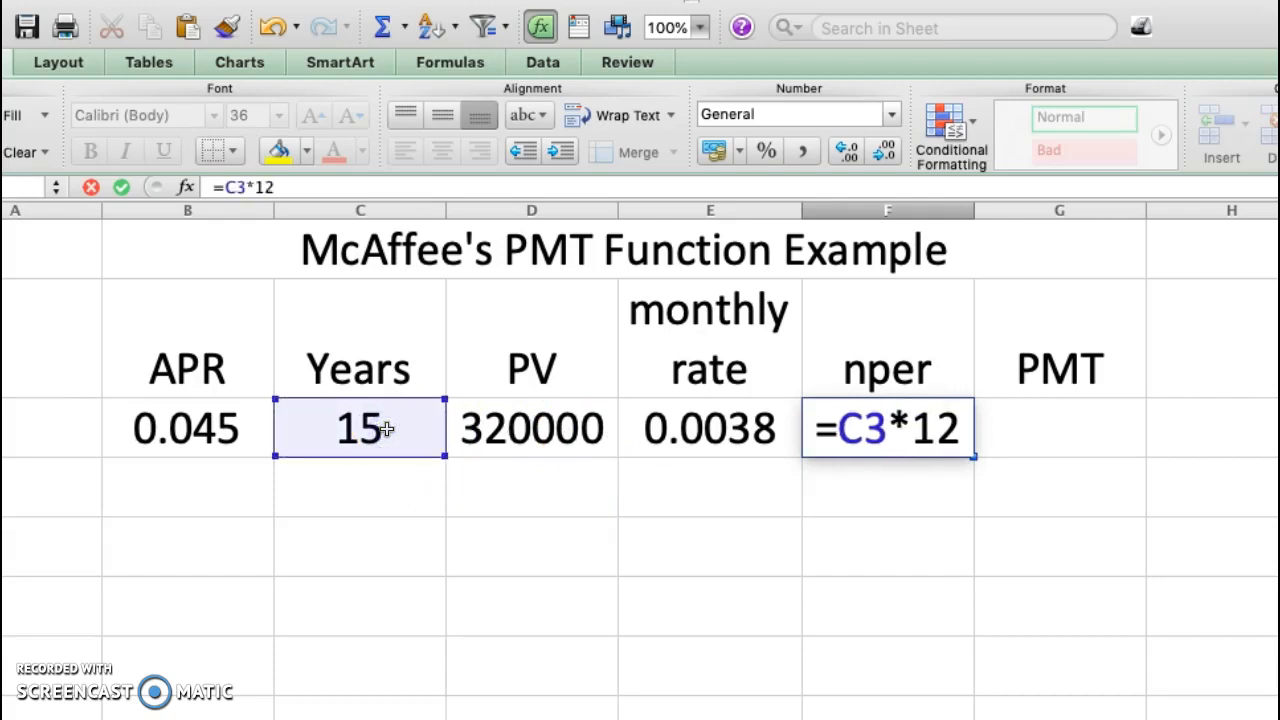
key(Return)
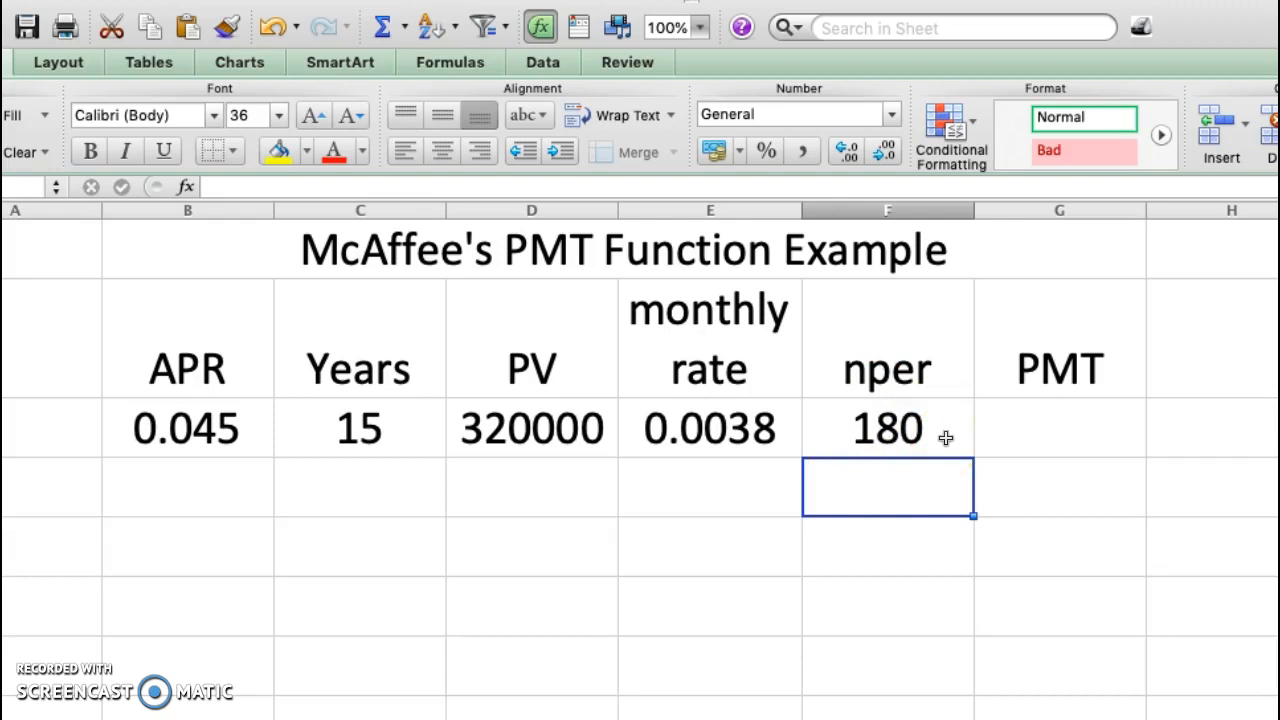
Start a PMT function in G3 using the monthly rate in E3 as its rate argument
click(762, 428)
click(850, 440)
click(730, 428)
click(858, 430)
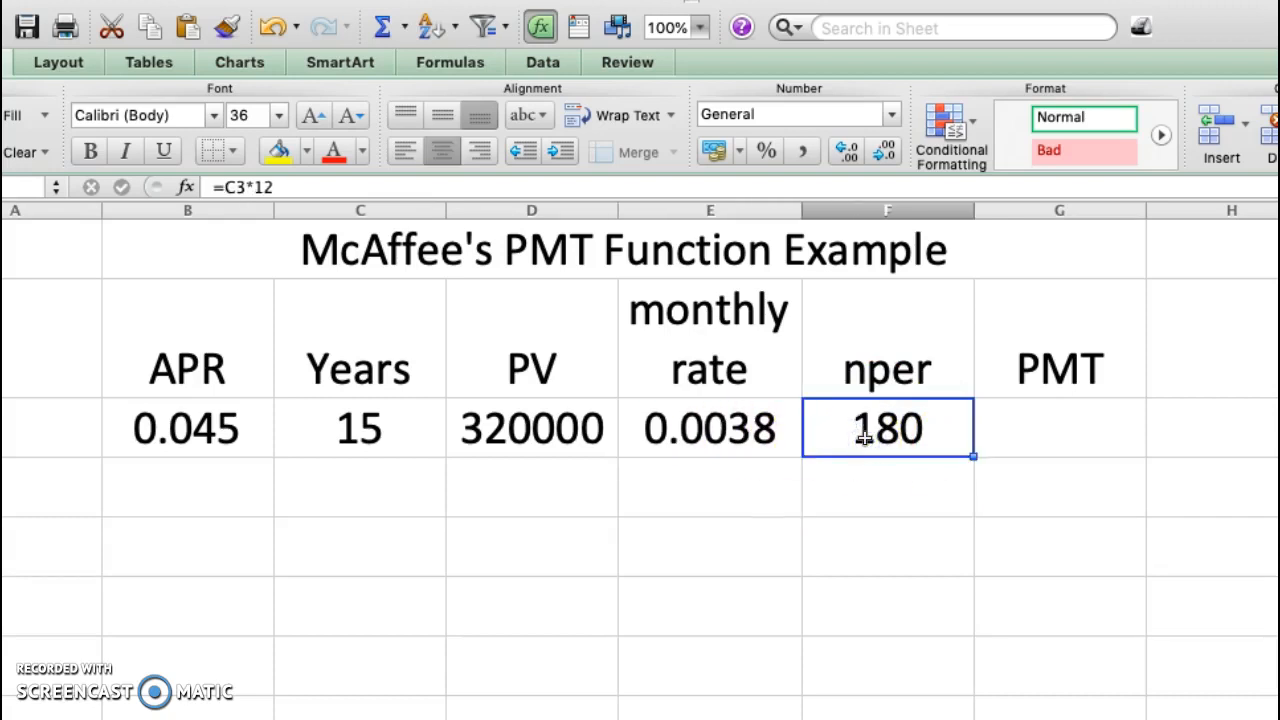
click(1064, 444)
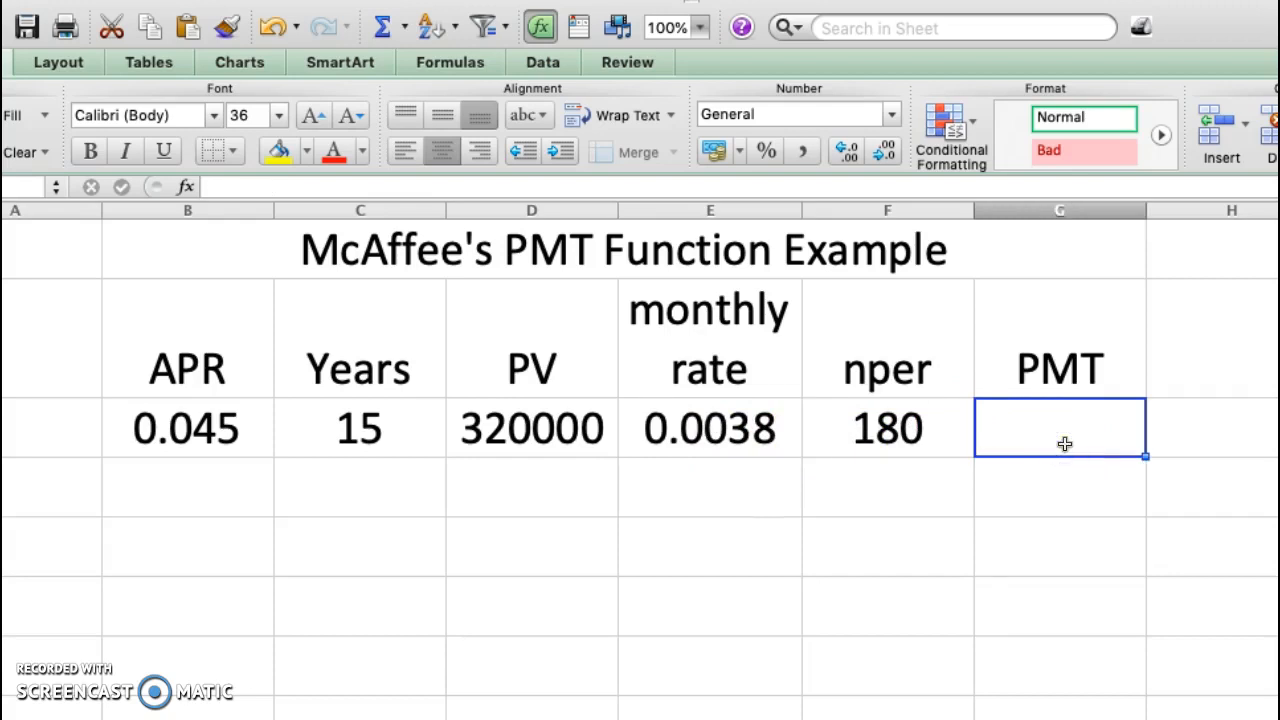
text(=)
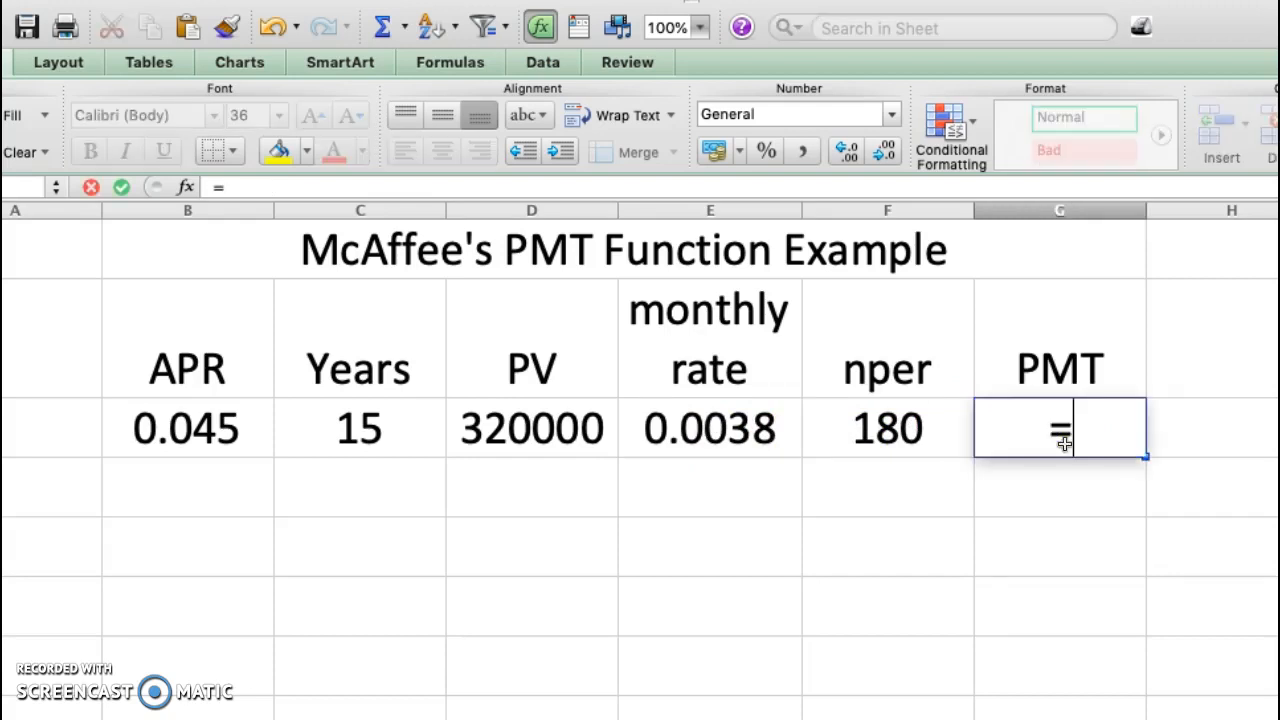
text(PMT()
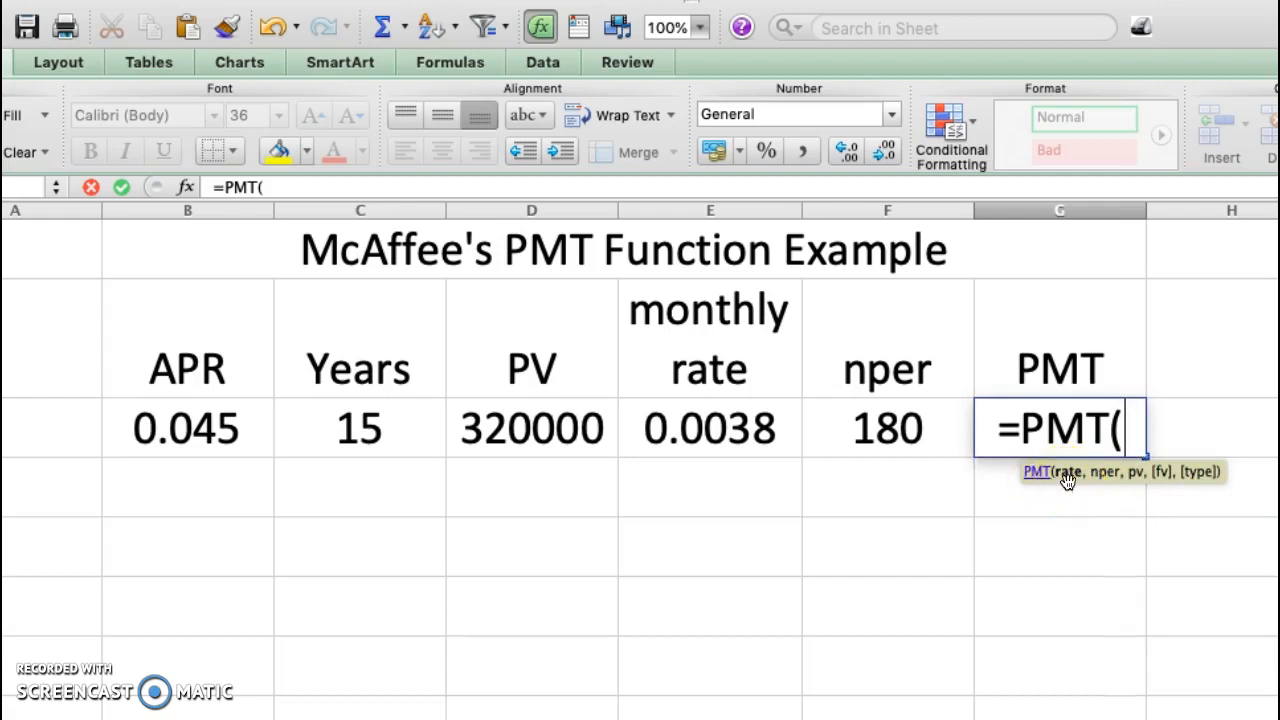
click(740, 432)
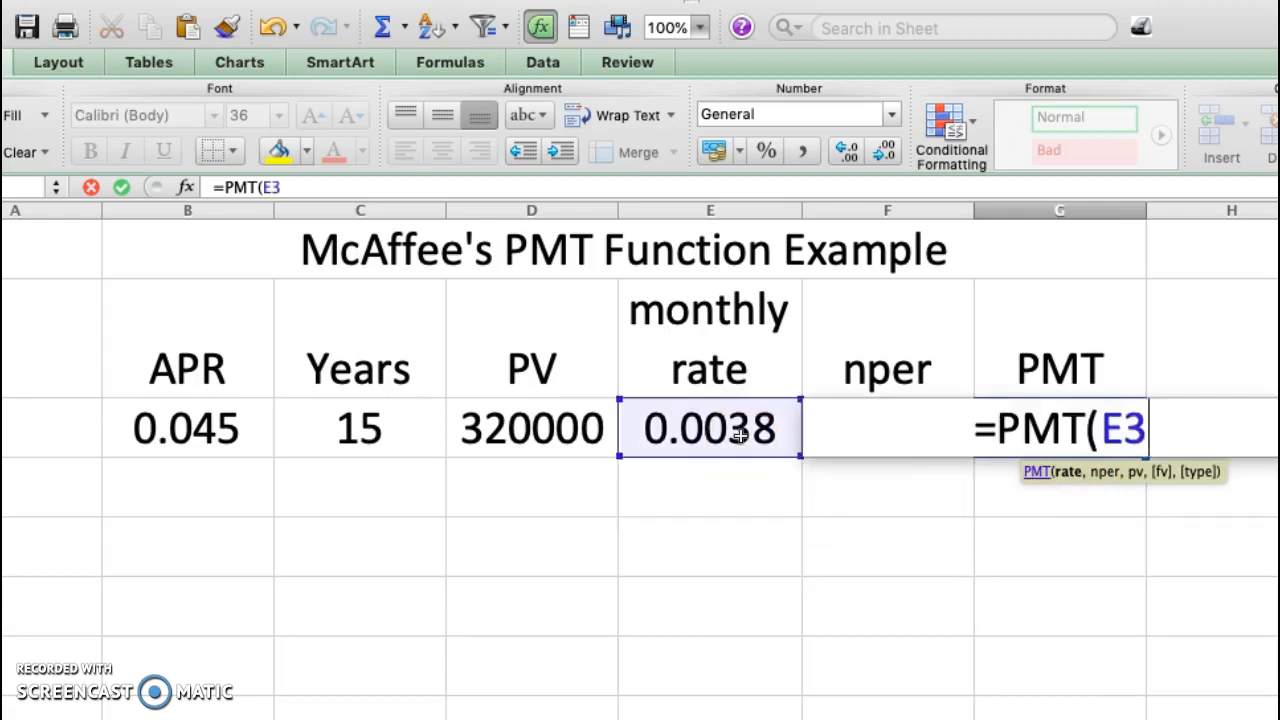
text(,)
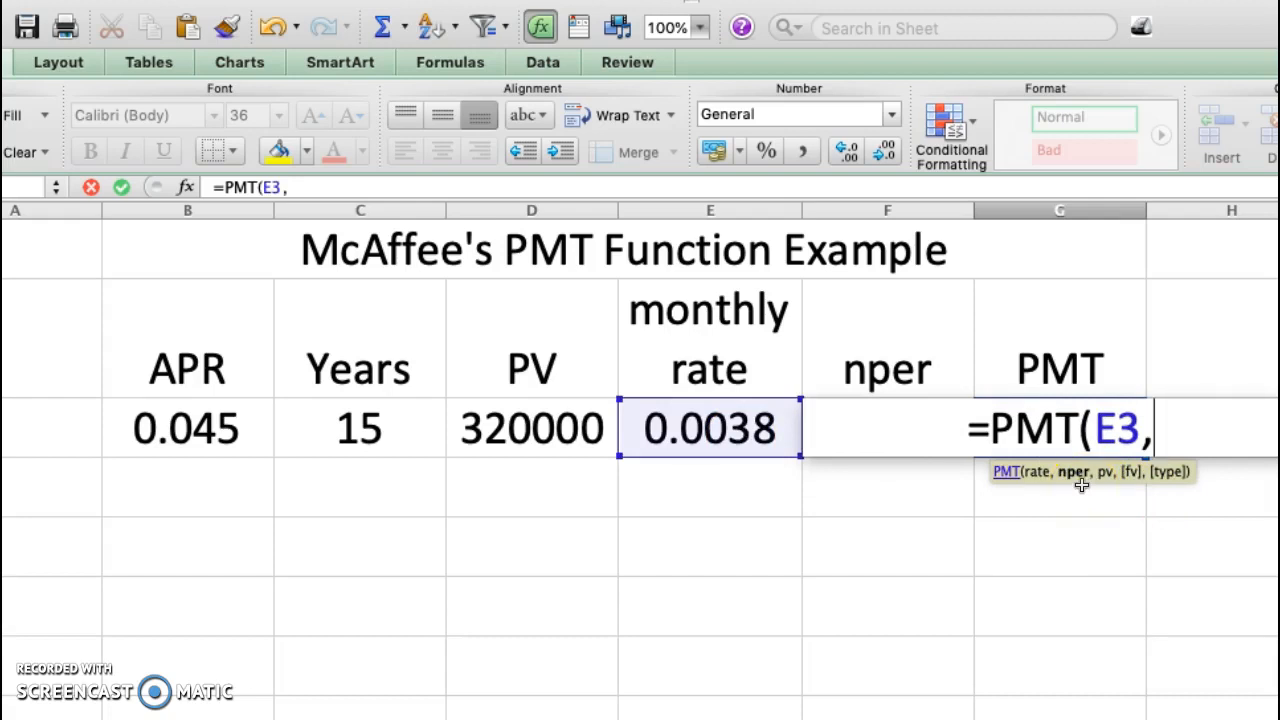
Complete the PMT formula in G3 with F3 as nper, D3 as present value and 0 as future value
click(866, 408)
click(1160, 428)
text(F)
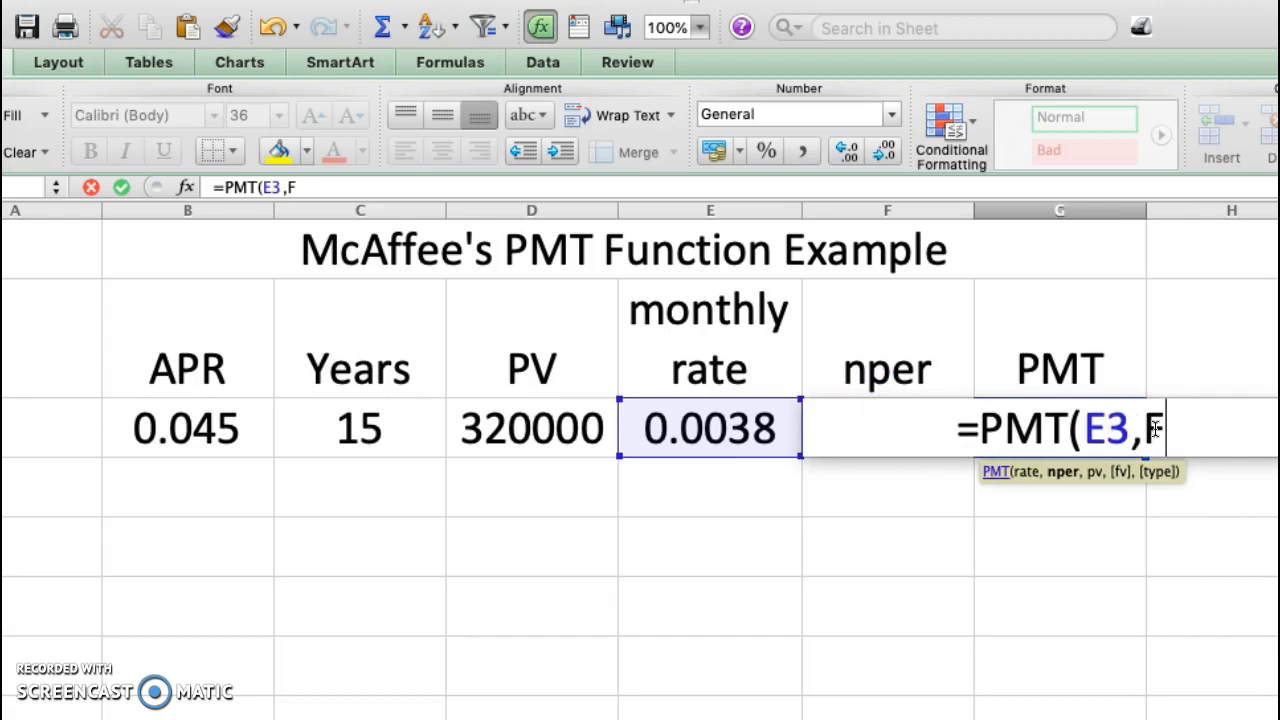
text(3,)
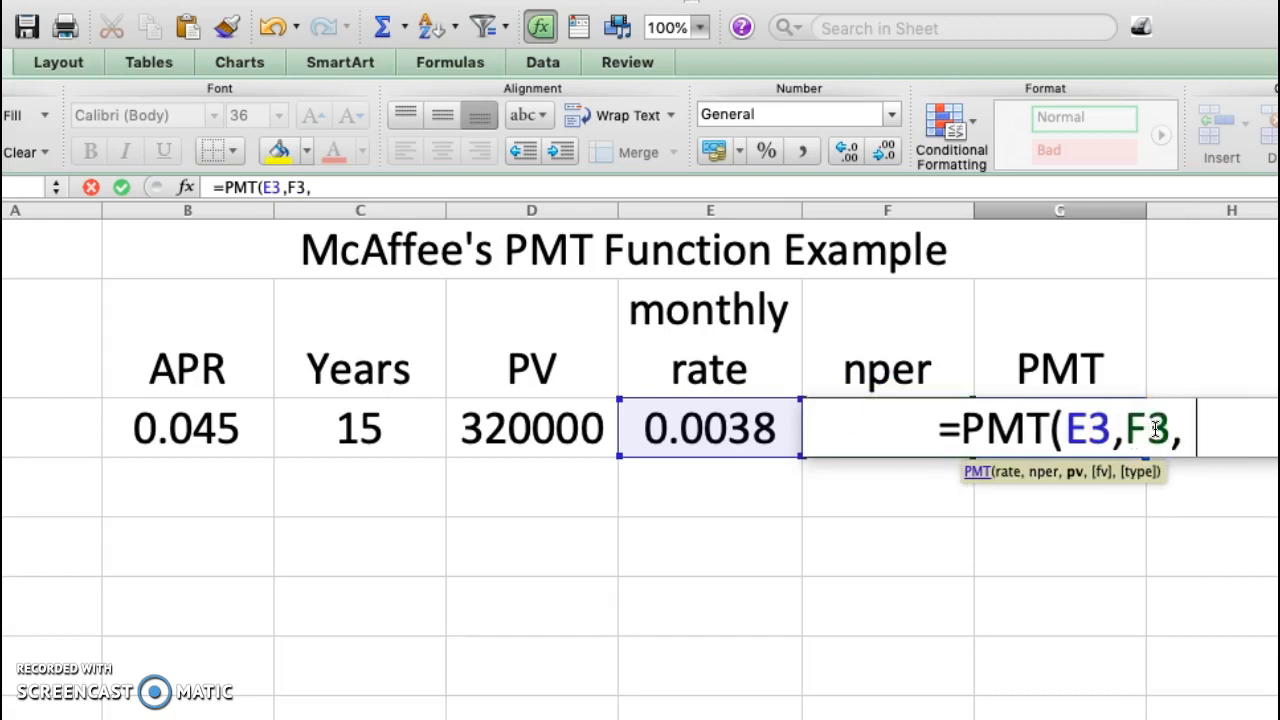
key(BackSpace)
click(527, 434)
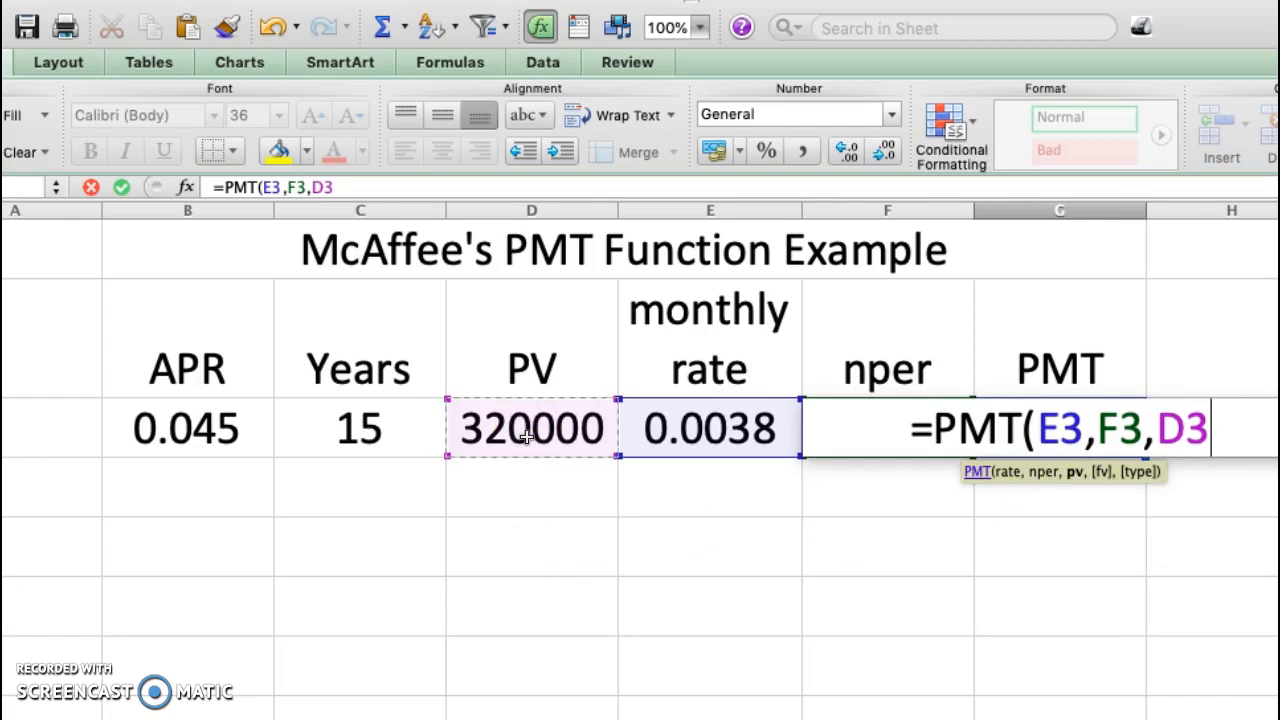
text(,)
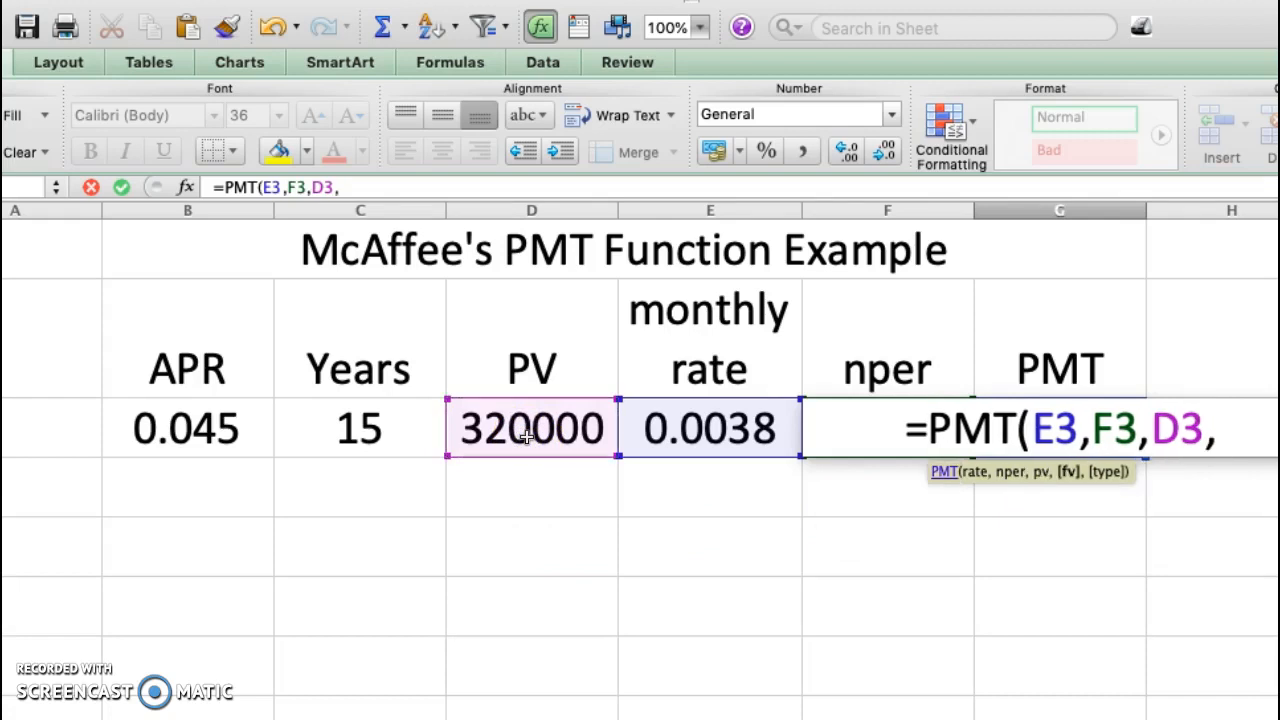
text(0))
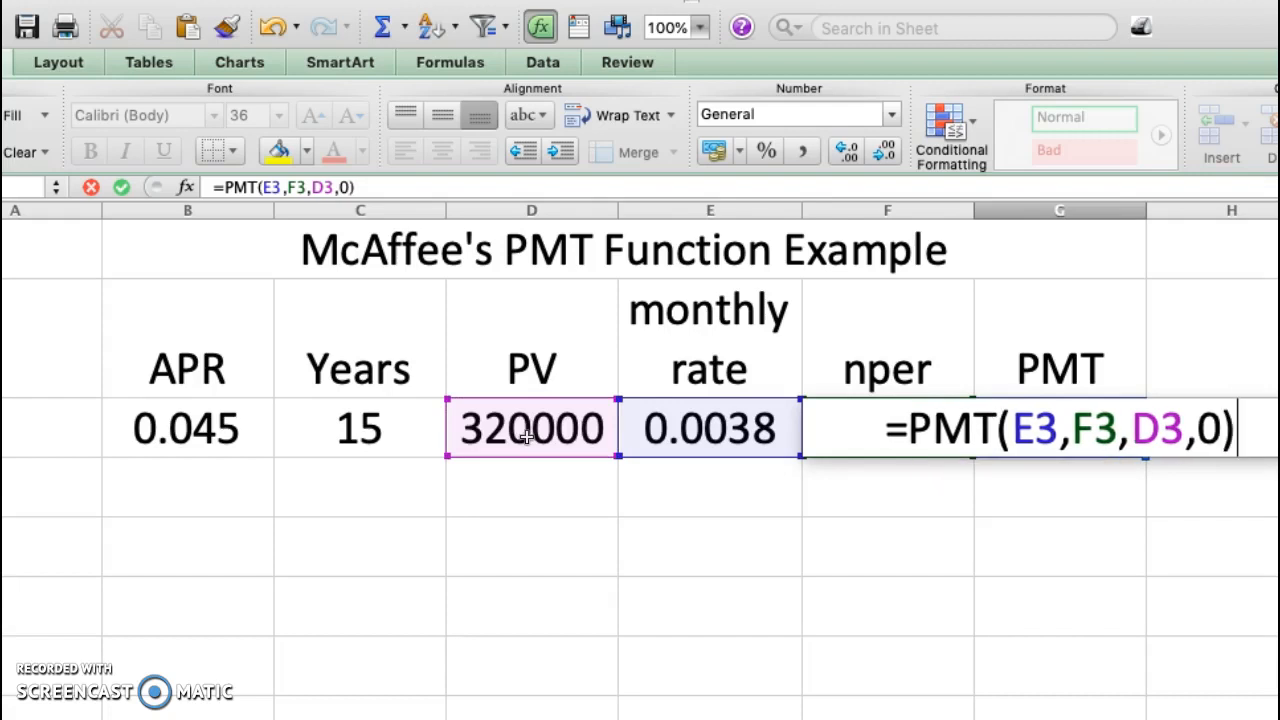
key(Return)
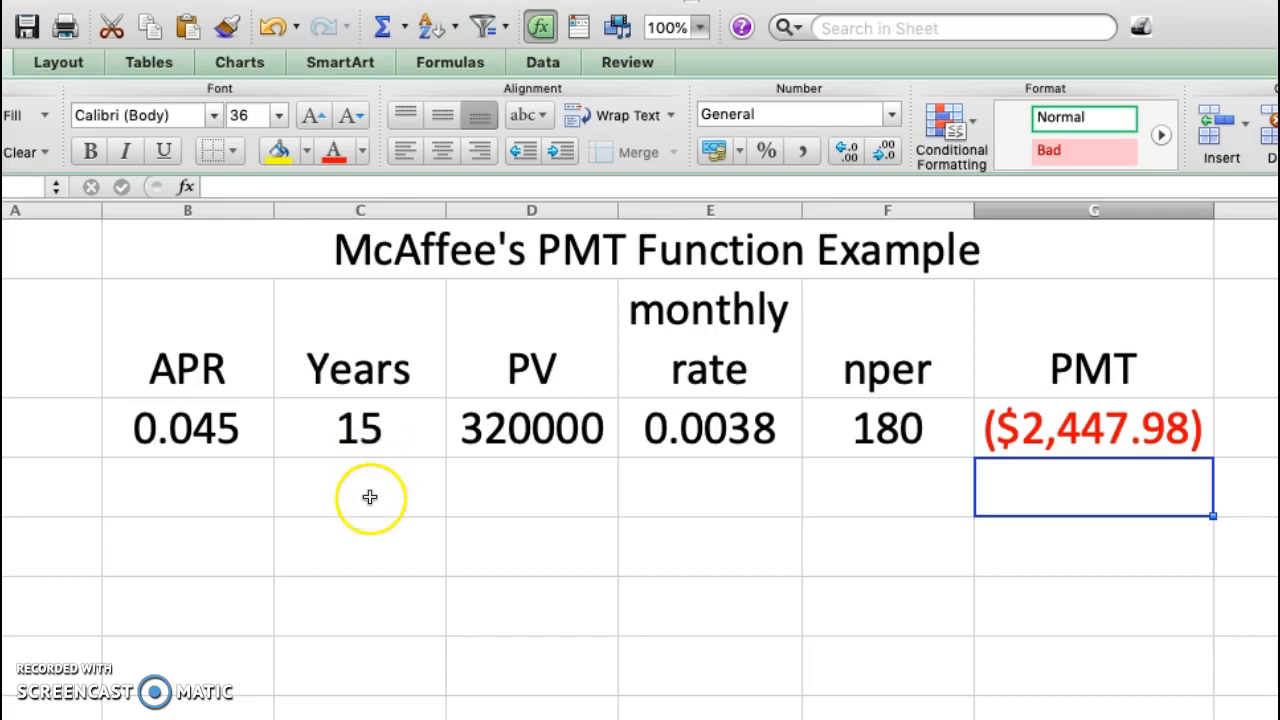
Change the loan term under Years in C3 to 30
click(369, 432)
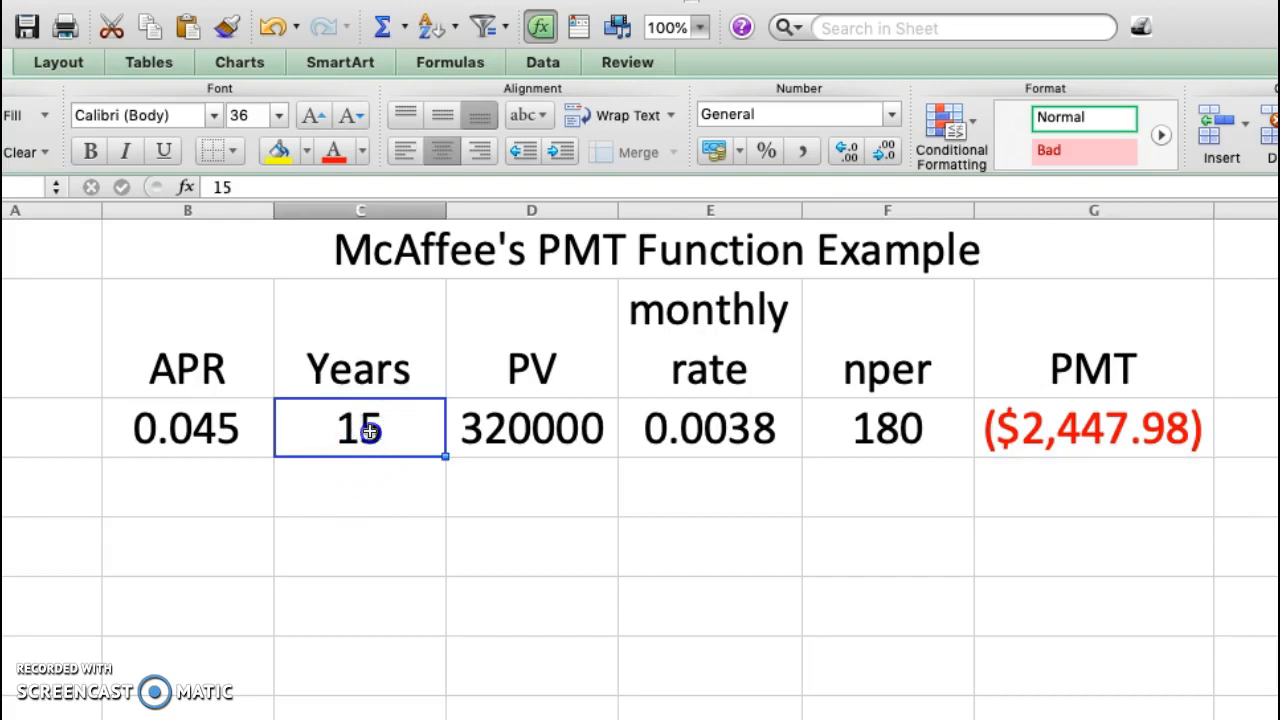
double_click(372, 429)
click(386, 432)
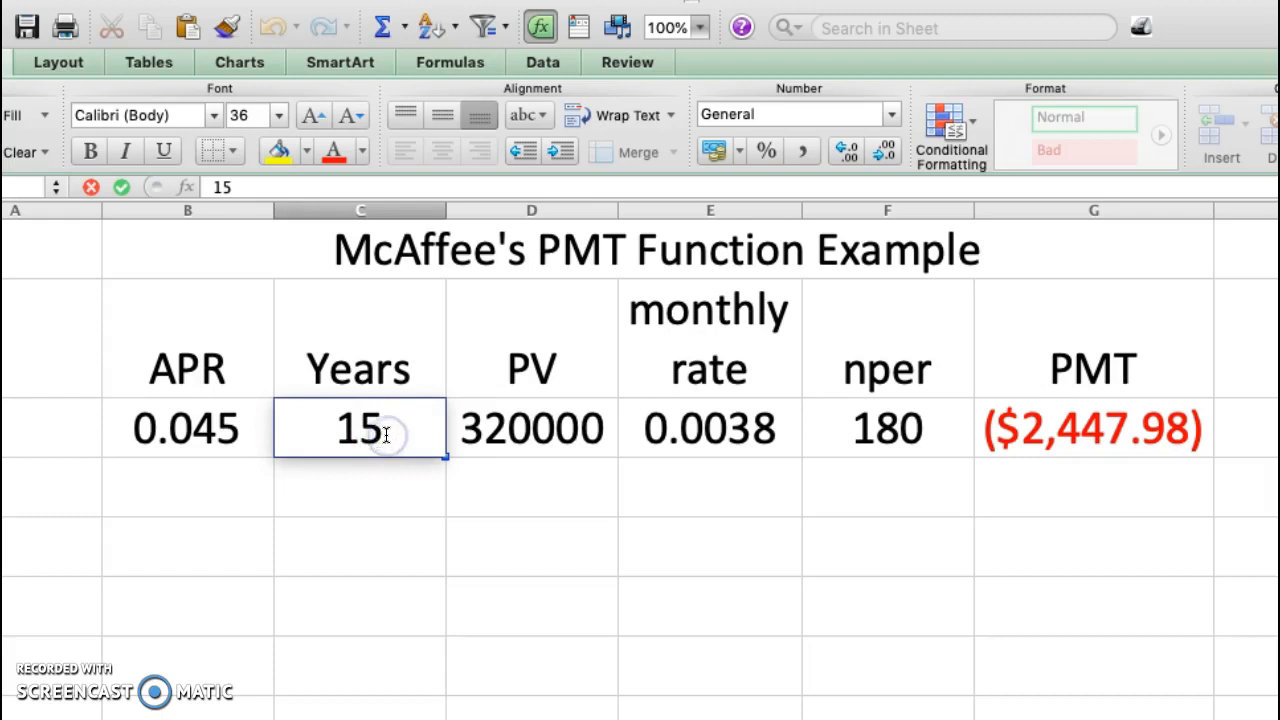
key(BackSpace)
key(BackSpace)
text(30)
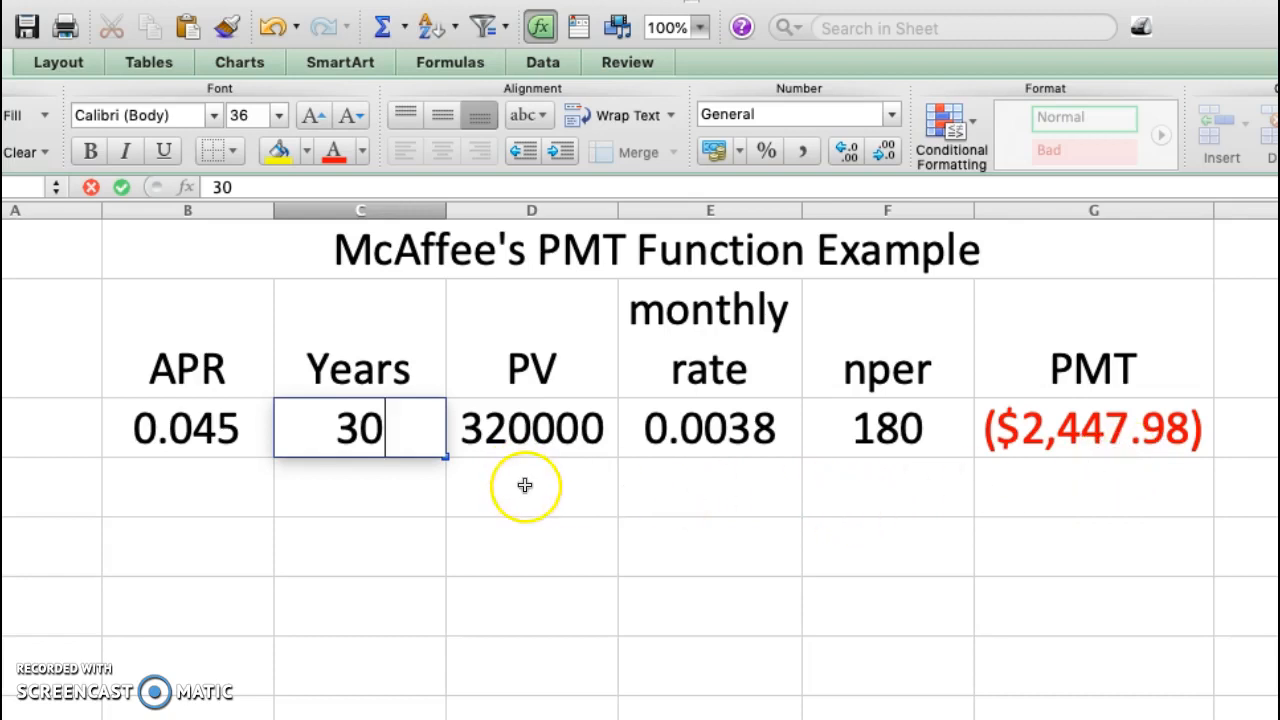
click(1037, 491)
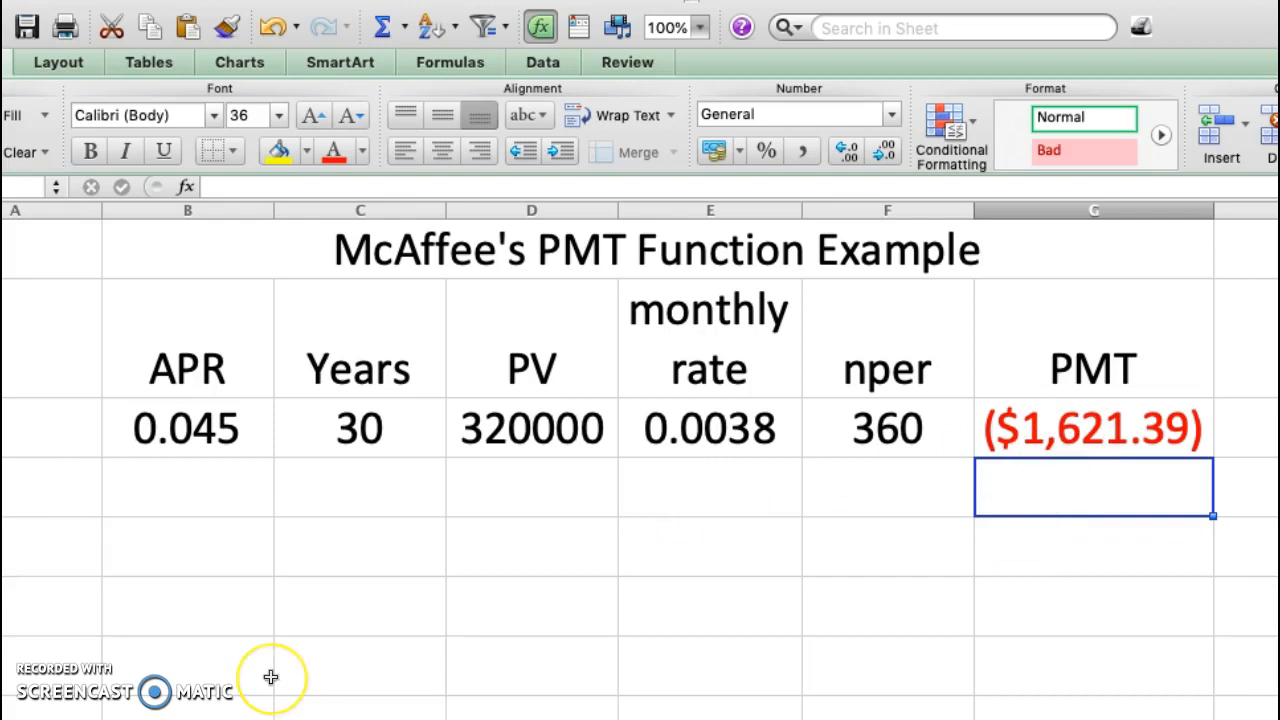
click(163, 643)
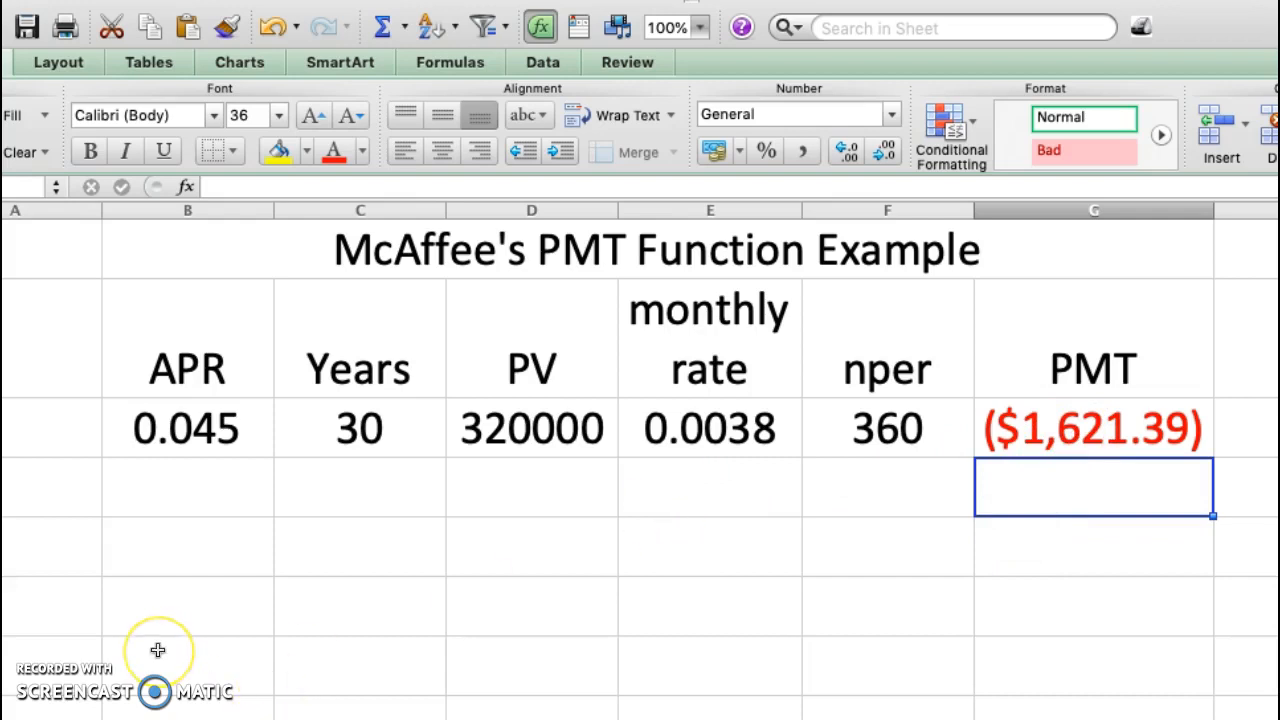